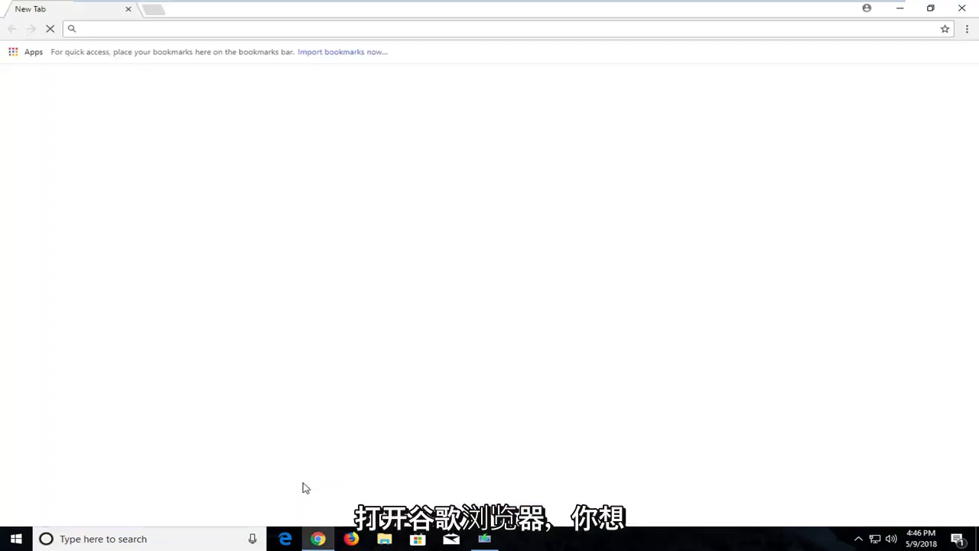
# Load google.com and enter 'realtek high definition audio codec' in the Google search box
pyautogui.write('google.com')
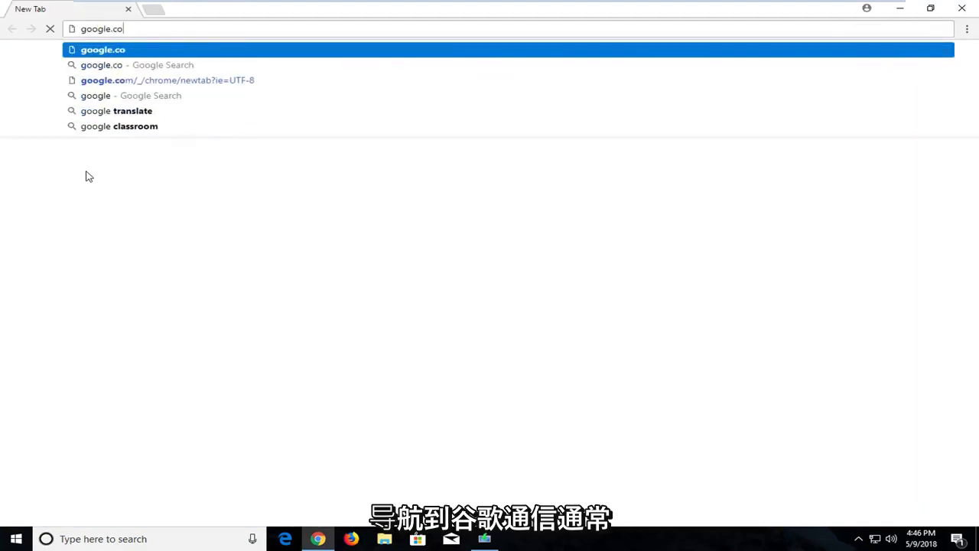
pyautogui.press('Return')
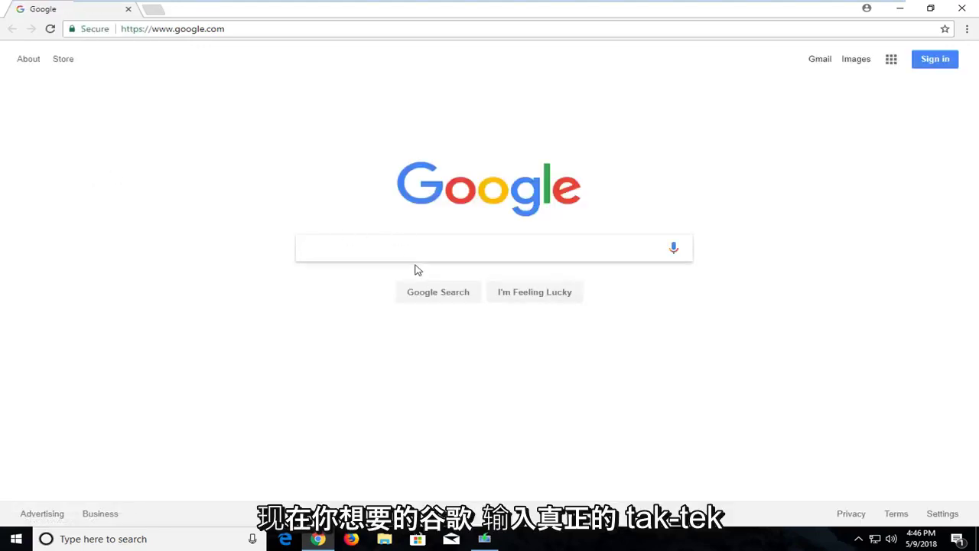
pyautogui.write('real')
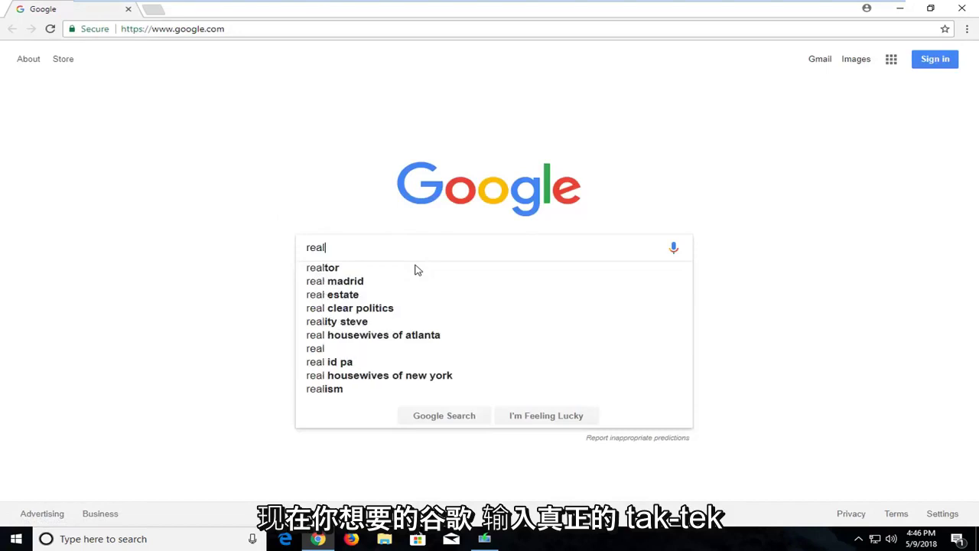
pyautogui.write('tek')
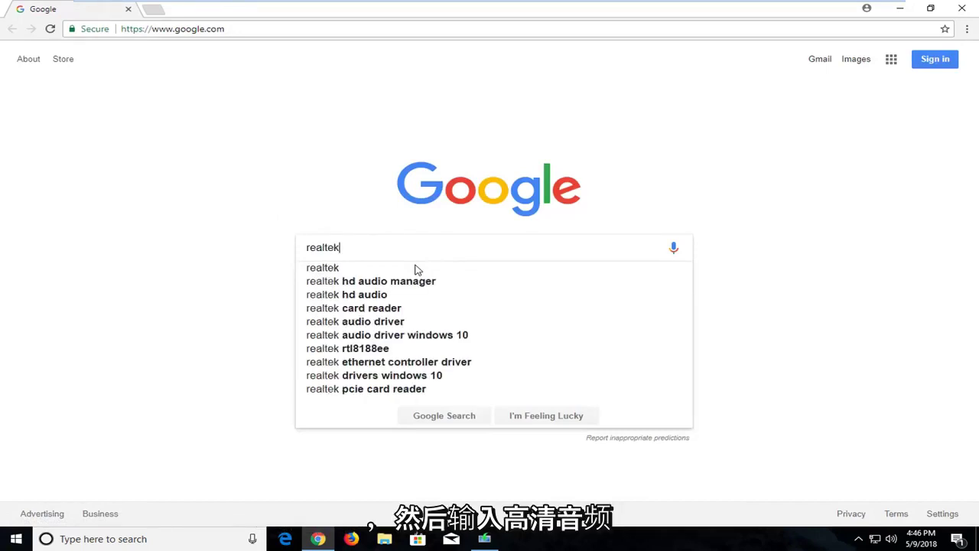
pyautogui.write(' hig')
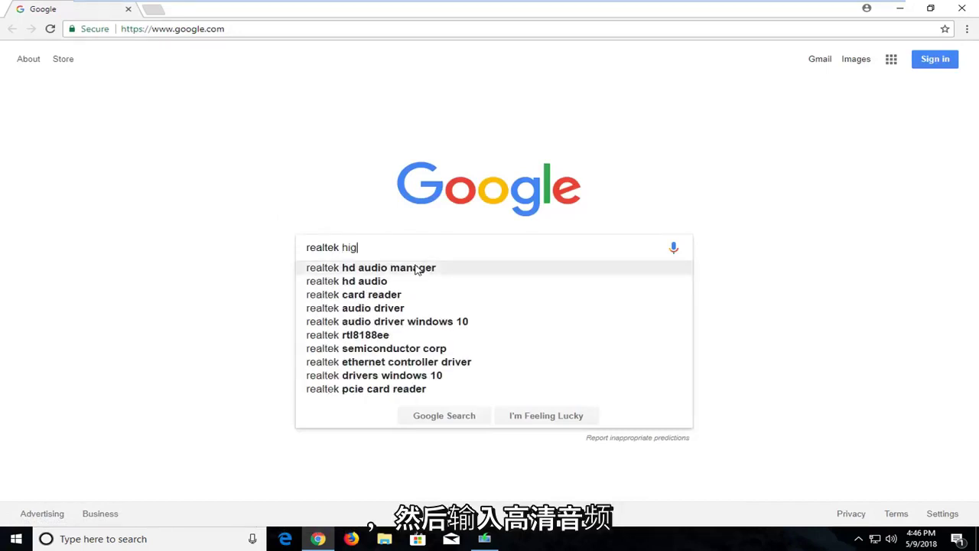
pyautogui.write('h definition audio coe')
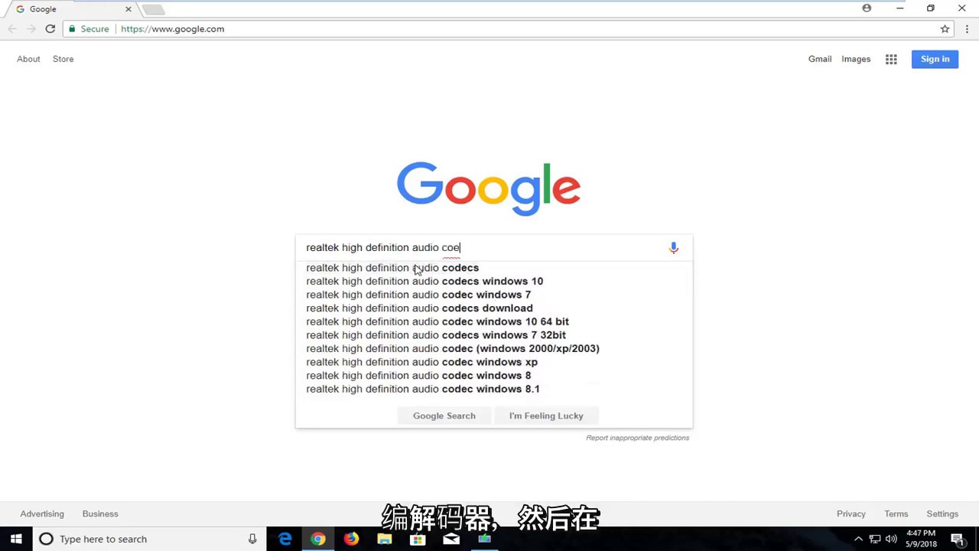
pyautogui.press('BackSpace')
# Search for 'realtek high definition audio codecs' and open Realtek's High Definition Audio Codecs page
pyautogui.write('dec')
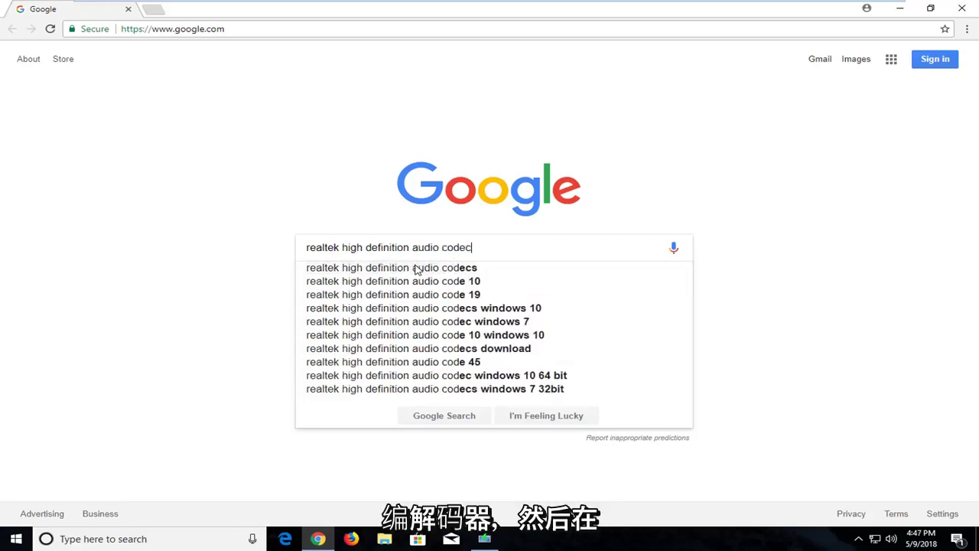
pyautogui.click(417, 267)
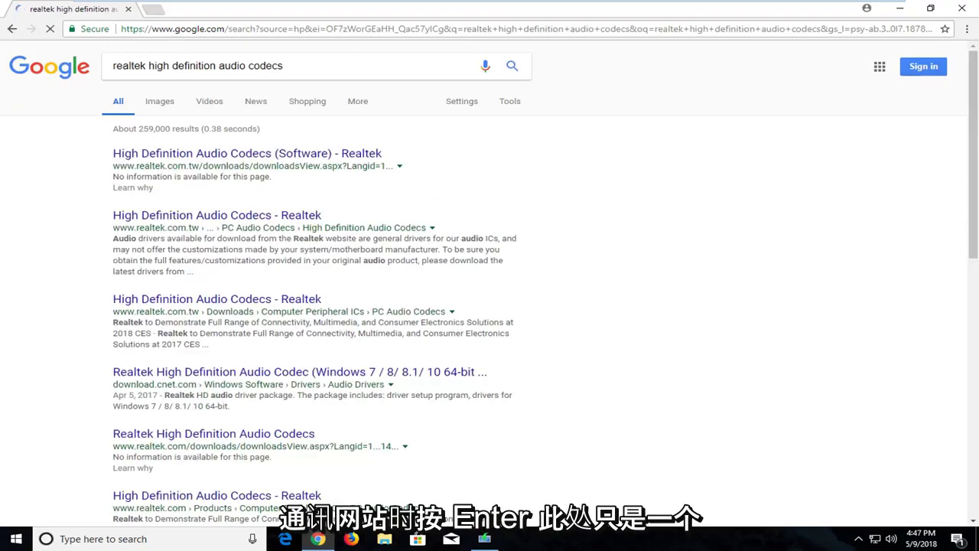
pyautogui.click(239, 153)
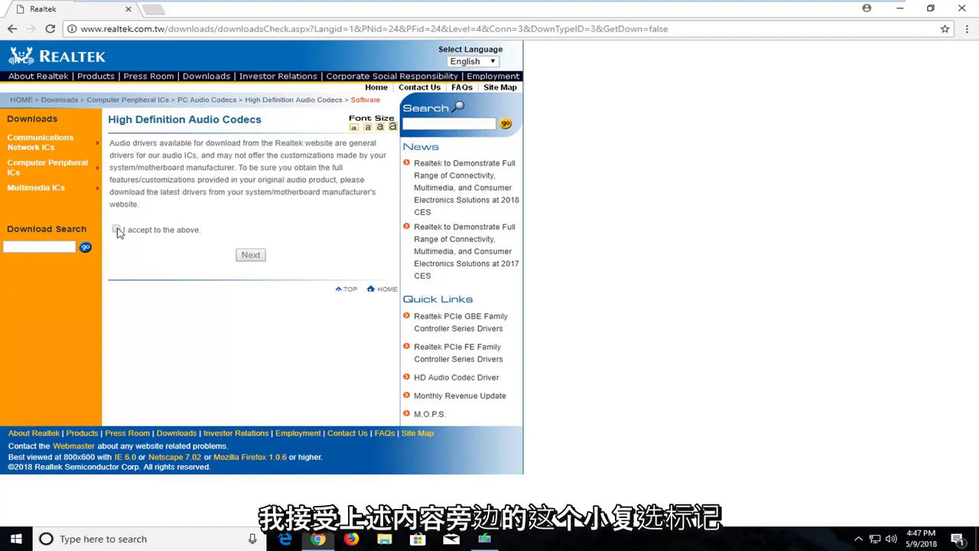
# Accept Realtek's driver terms with 'I accept to the above' and continue to the driver list
pyautogui.click(118, 232)
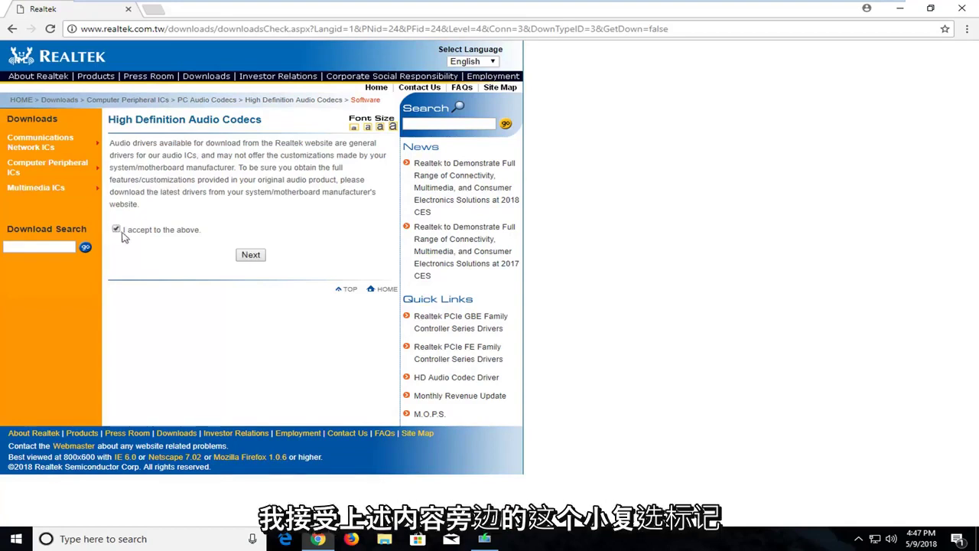
pyautogui.click(246, 260)
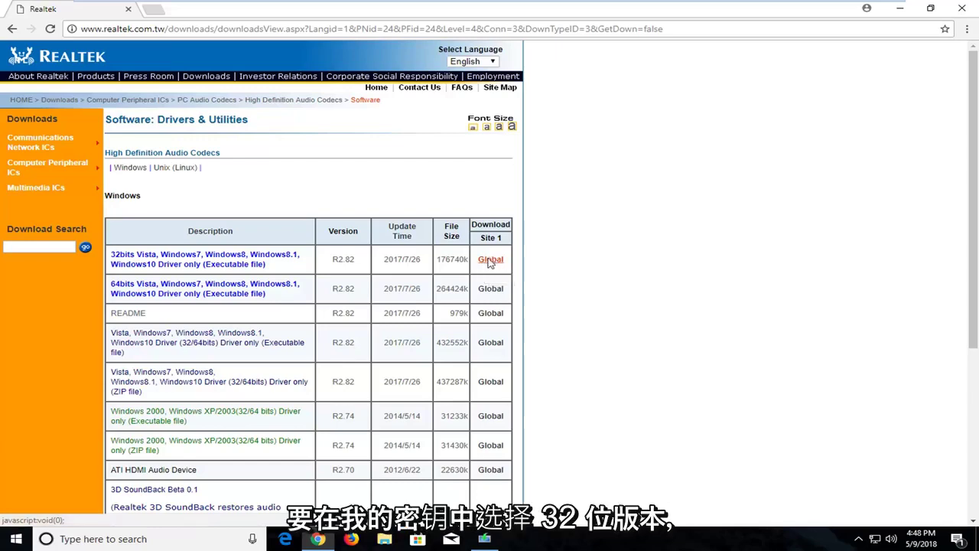
# Download the 32-bit Vista/Windows7/8/8.1/10 R2.82 driver executable from its Global link
pyautogui.click(490, 261)
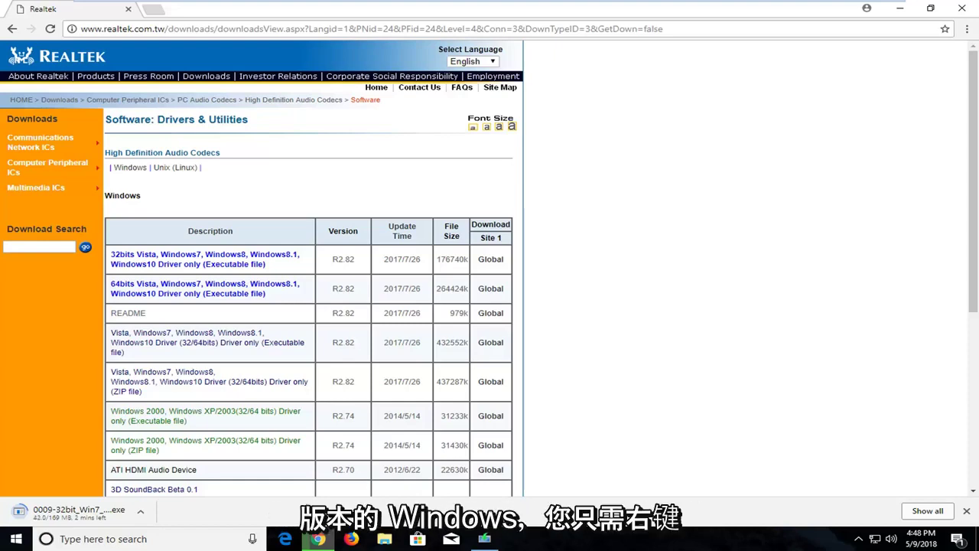
# Open System settings from the Start menu and scroll About to Device specifications showing a 32-bit OS
pyautogui.rightClick(12, 542)
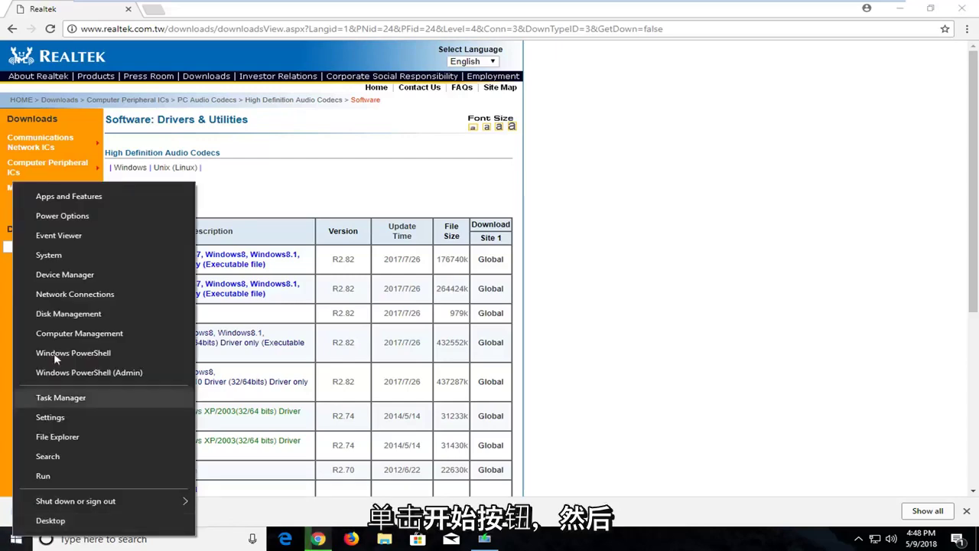
pyautogui.click(66, 257)
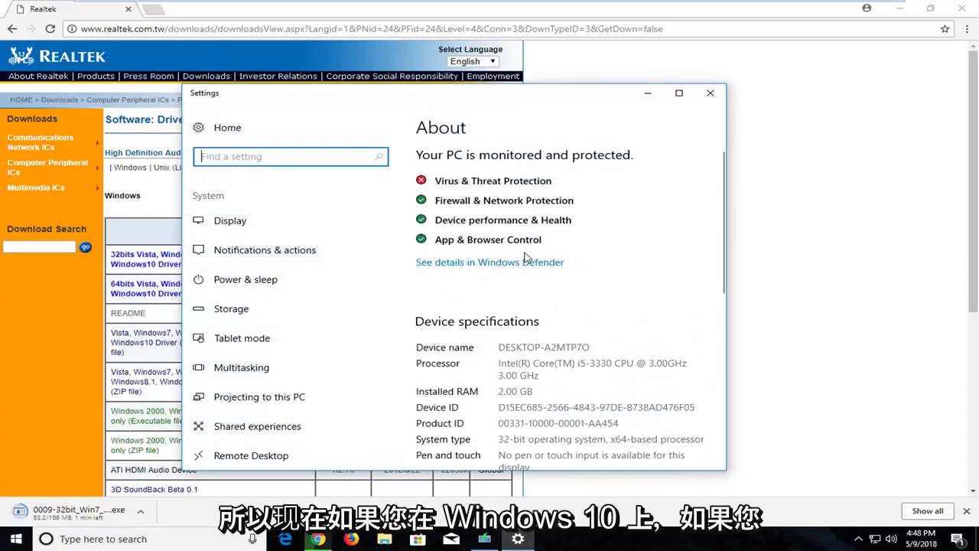
pyautogui.scroll(-1, 524, 264)
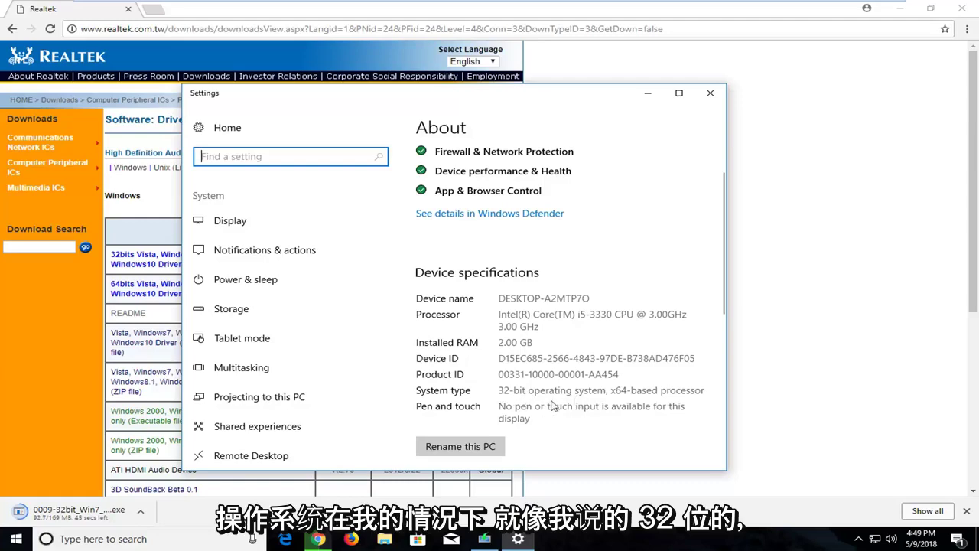
# Close the Settings window and let the 169 MB driver download finish
pyautogui.click(710, 93)
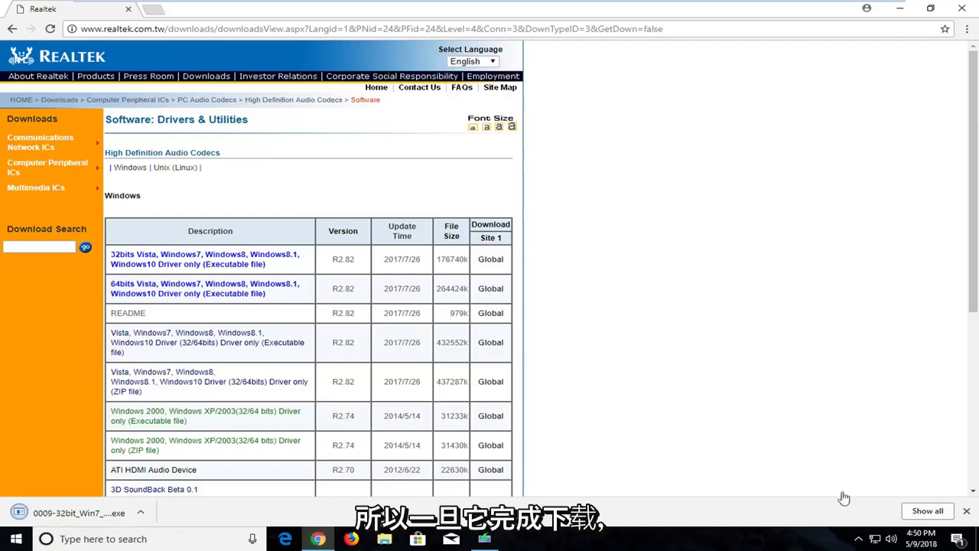
# Launch the downloaded 0009-32bit_Win7_Win8_Win81_Win10_R282.exe installer and resize the Chrome window
pyautogui.click(70, 513)
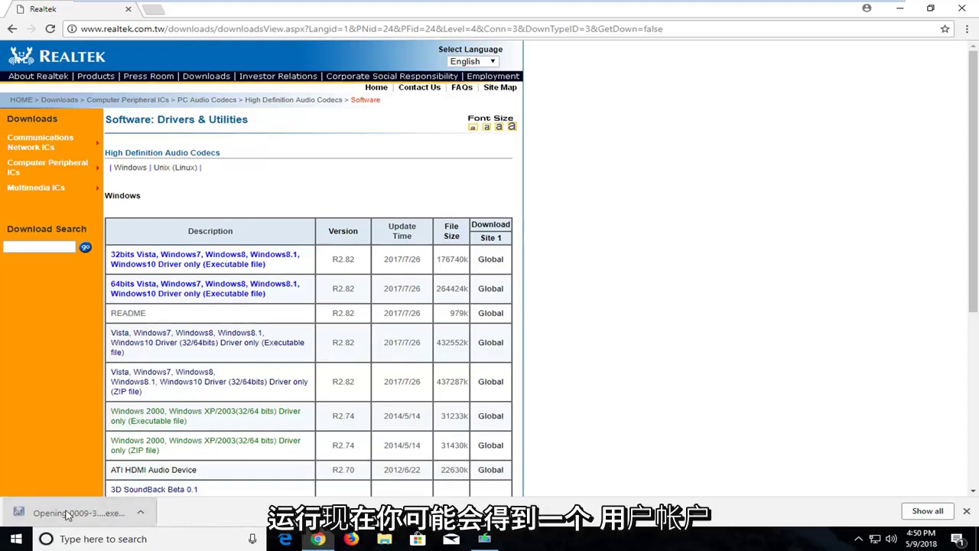
pyautogui.doubleClick(795, 21)
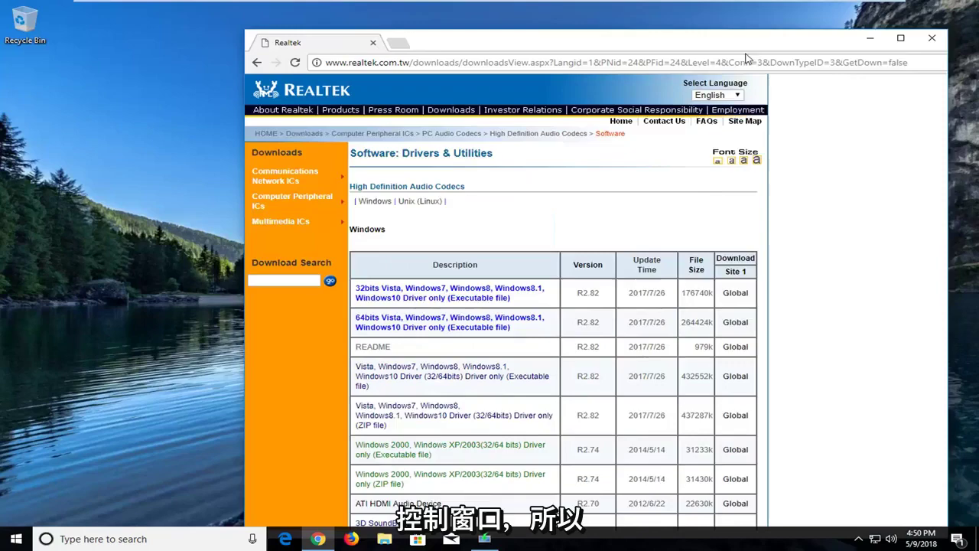
pyautogui.moveTo(745, 55); pyautogui.dragTo(636, 52)
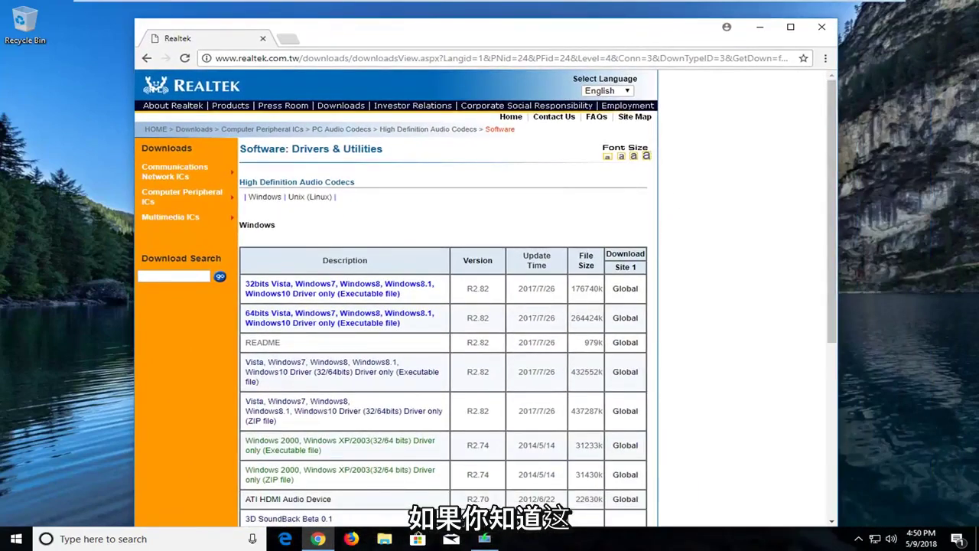
pyautogui.click(790, 27)
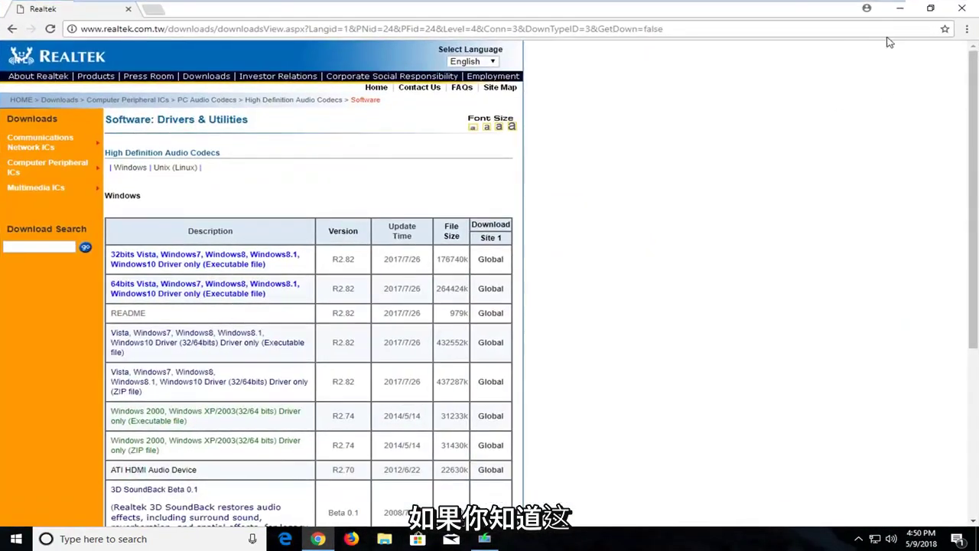
pyautogui.click(931, 8)
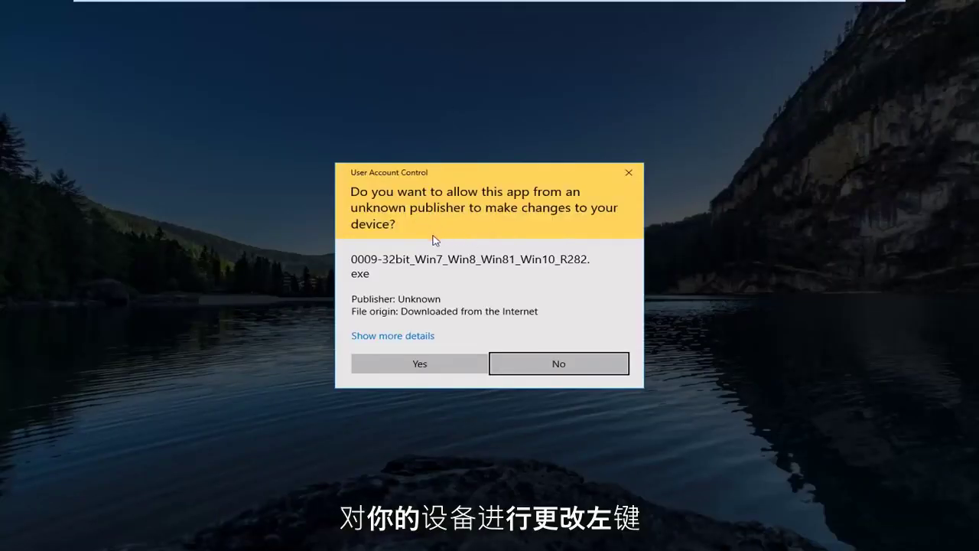
# Approve the User Account Control prompt so the Realtek installer can run
pyautogui.click(386, 365)
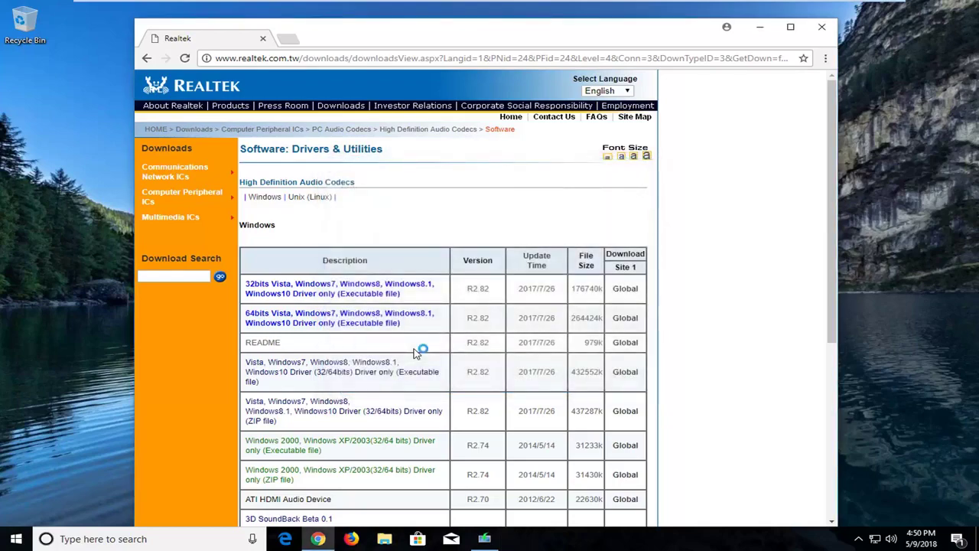
# Minimize Chrome and start the Realtek R2.82 driver installation from the welcome page
pyautogui.click(761, 31)
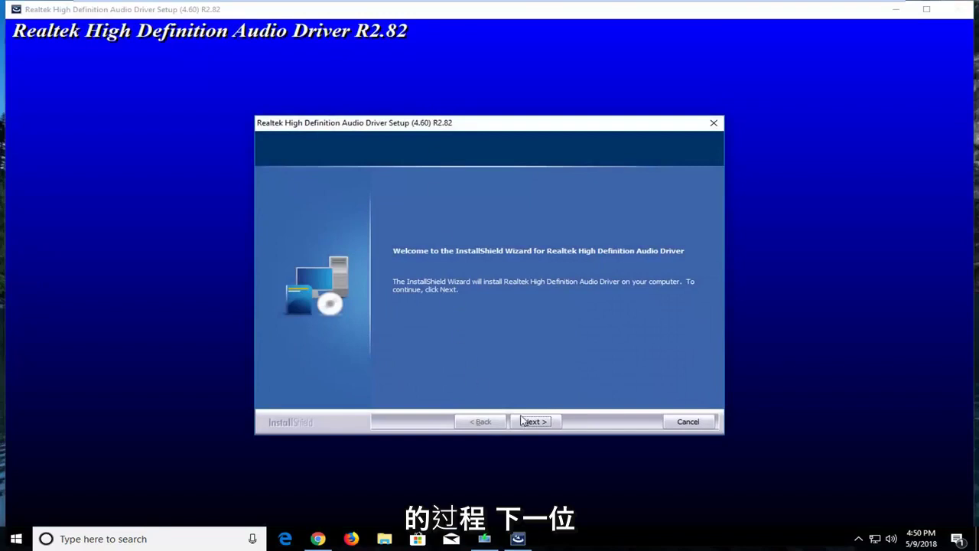
pyautogui.click(536, 421)
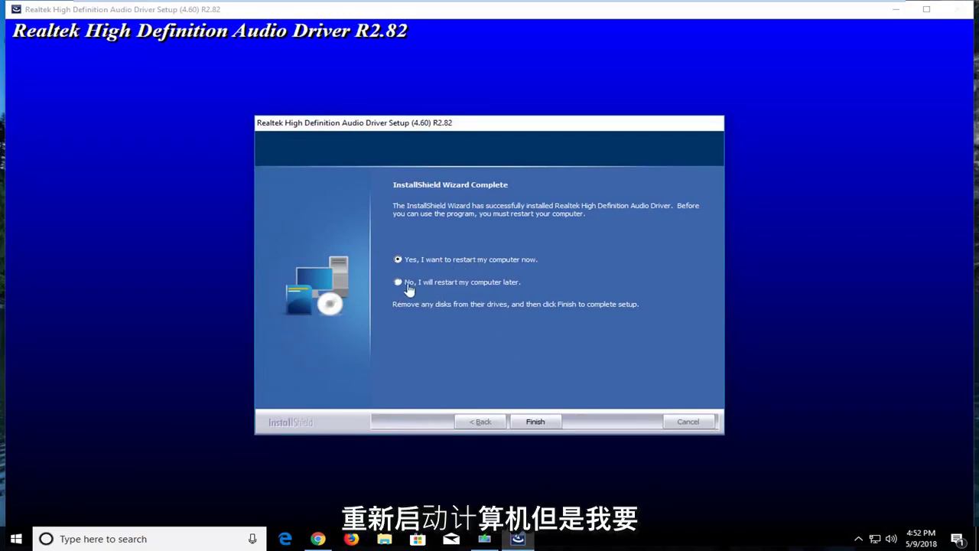
# Finish the InstallShield wizard with the restart postponed, returning to the desktop
pyautogui.click(533, 422)
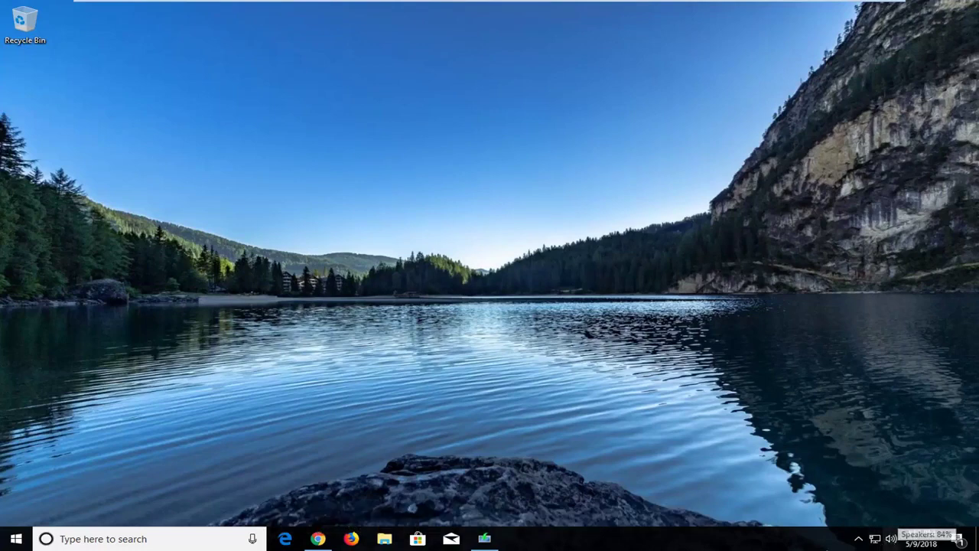
pyautogui.rightClick(892, 541)
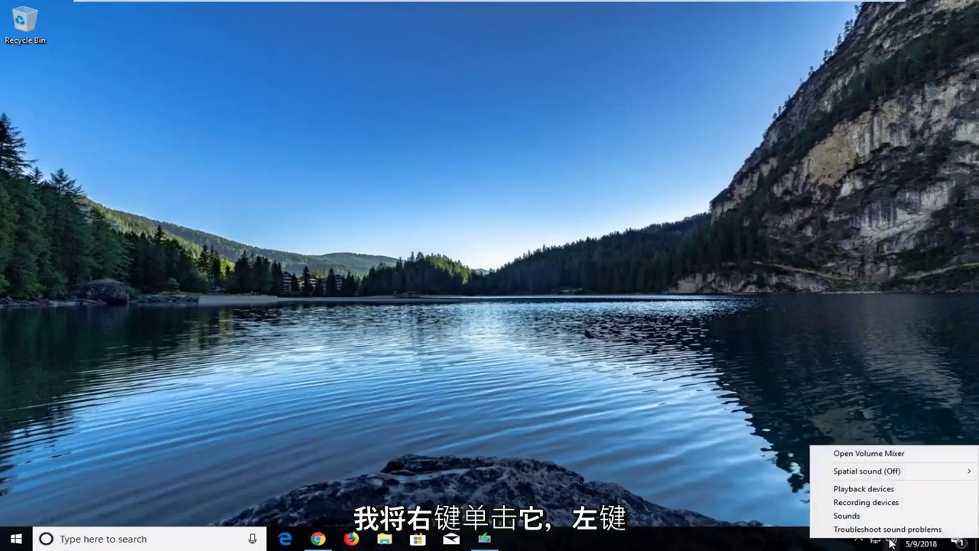
pyautogui.click(851, 503)
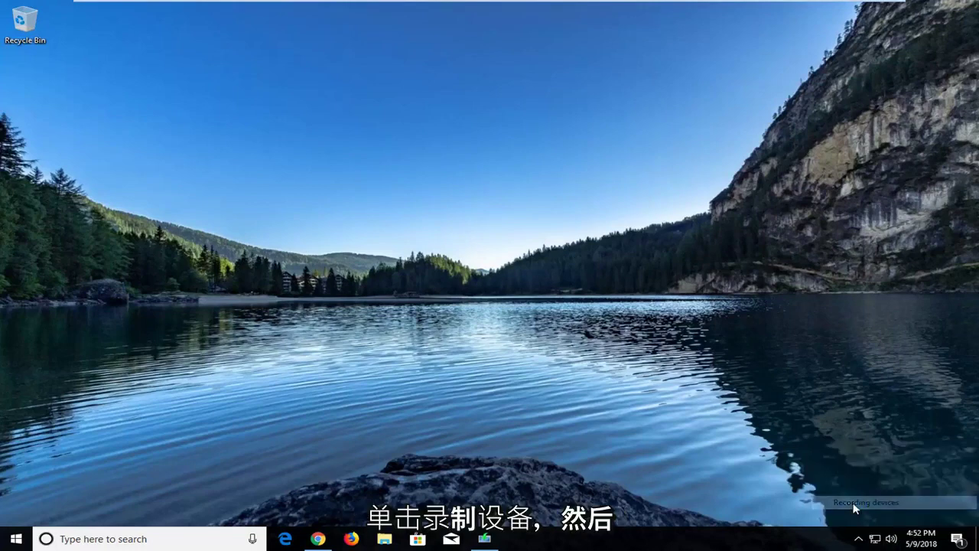
pyautogui.moveTo(217, 67); pyautogui.dragTo(380, 74)
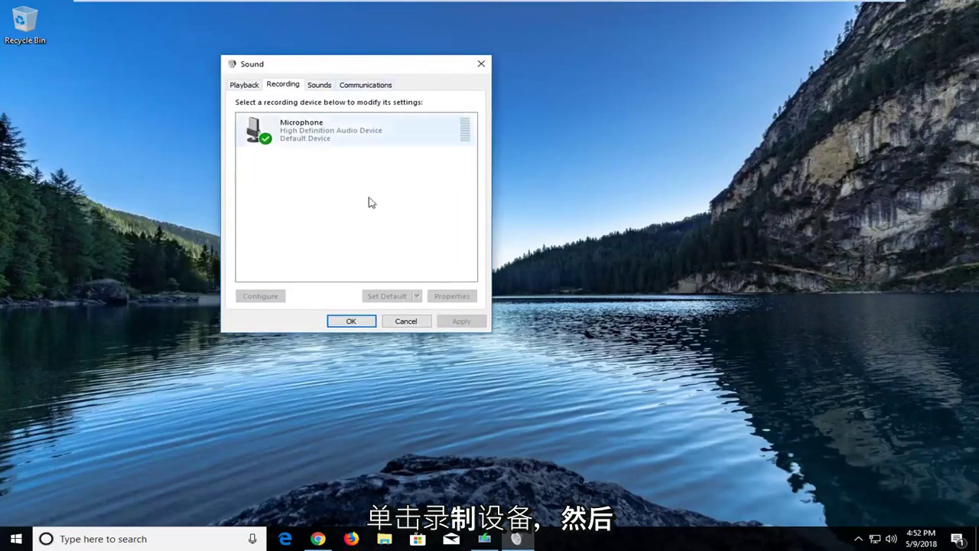
pyautogui.rightClick(374, 172)
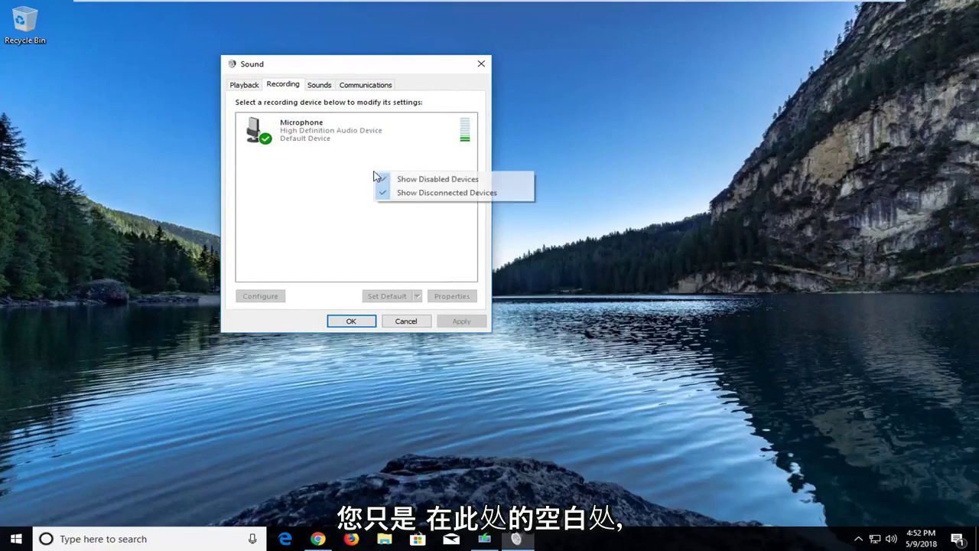
pyautogui.click(278, 192)
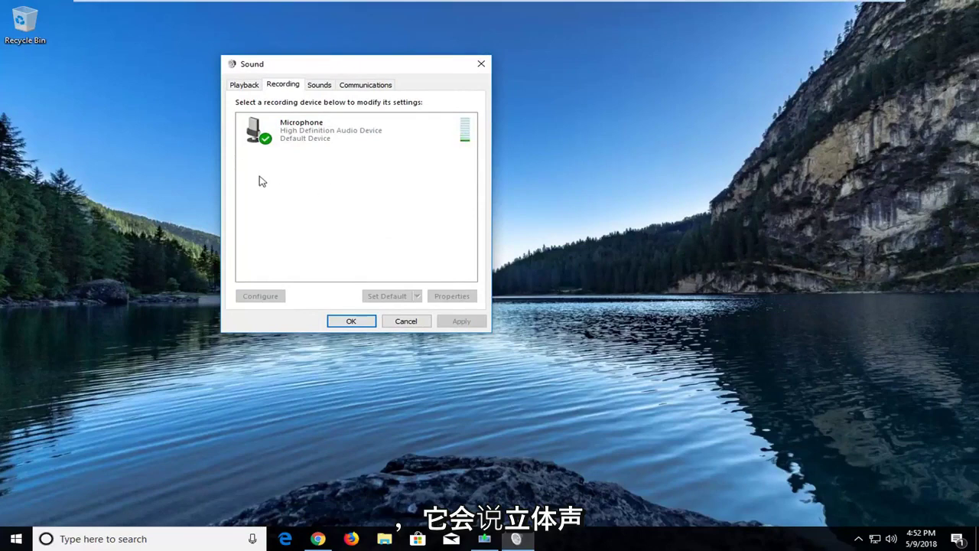
pyautogui.press('Down')
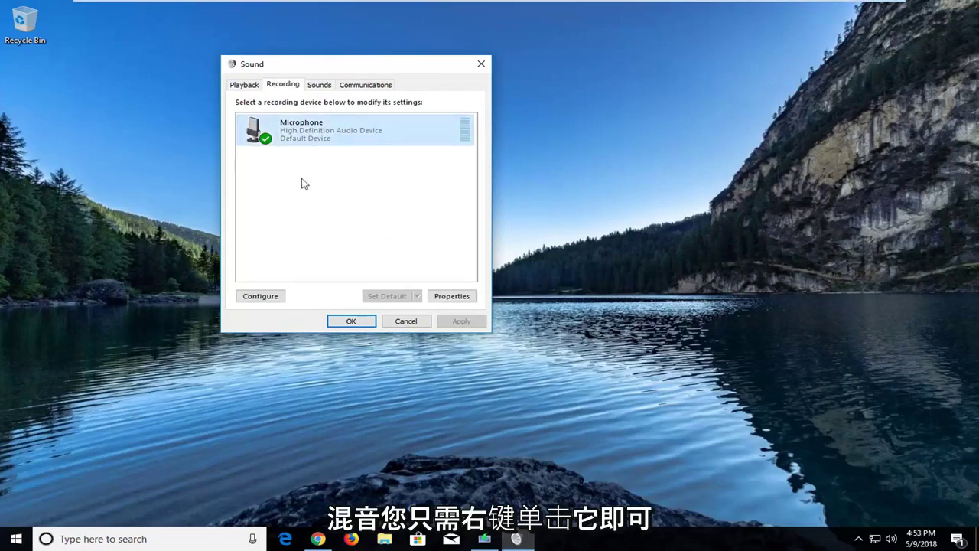
pyautogui.rightClick(297, 126)
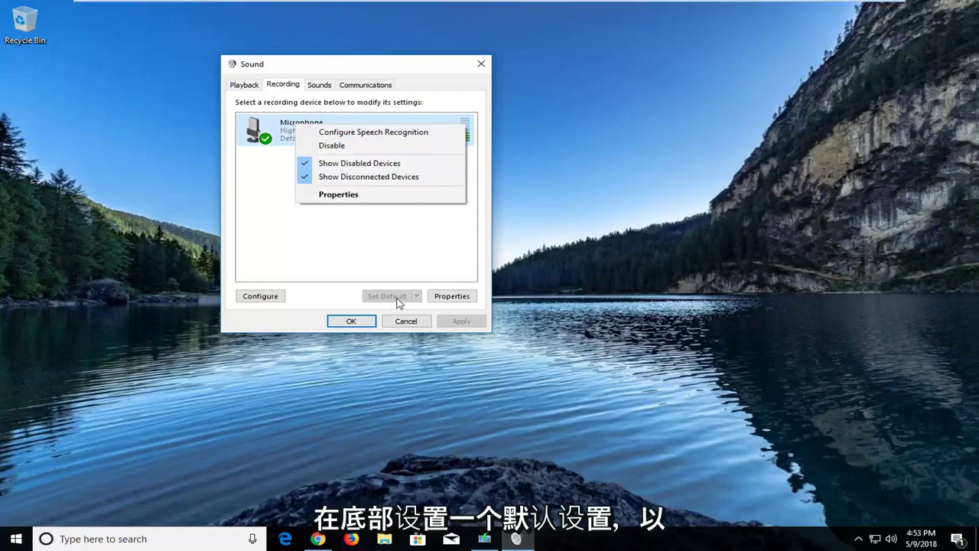
pyautogui.click(369, 259)
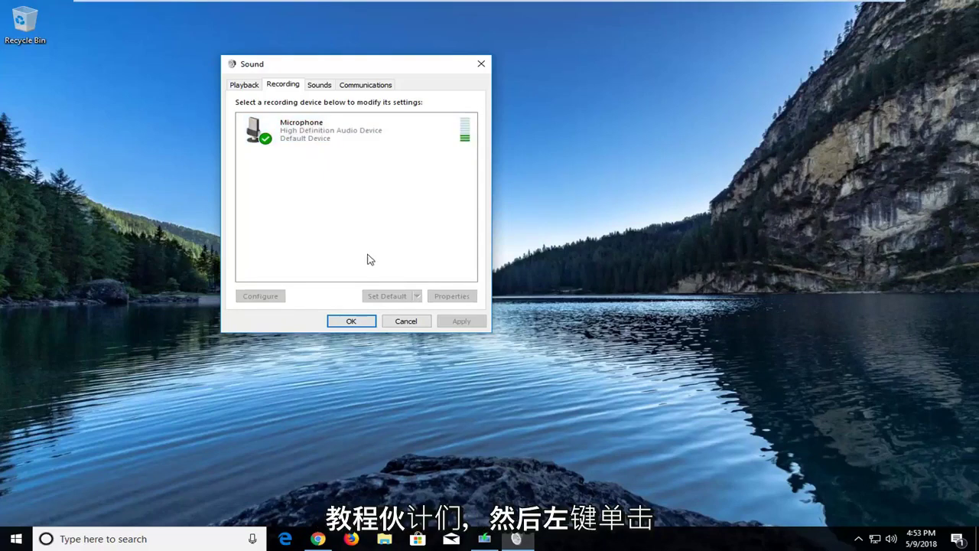
pyautogui.click(478, 68)
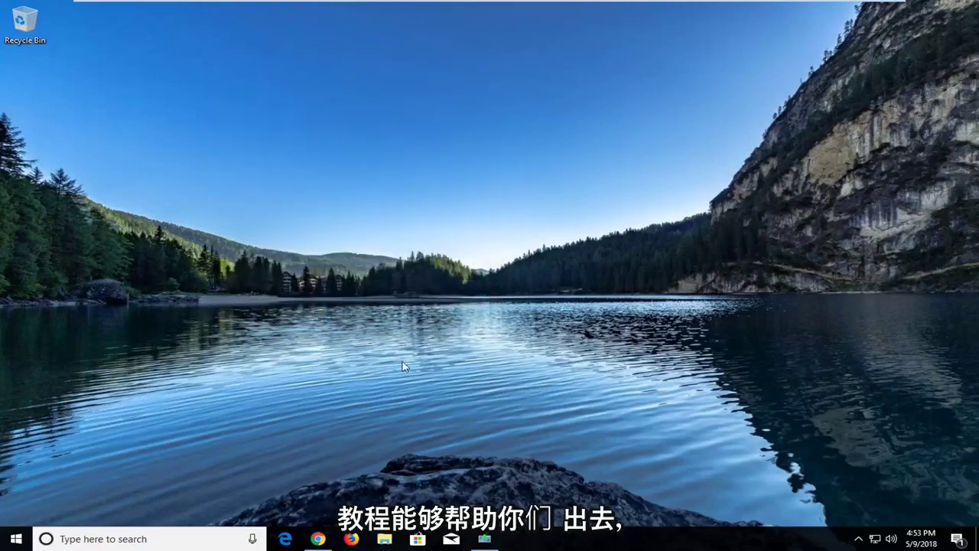